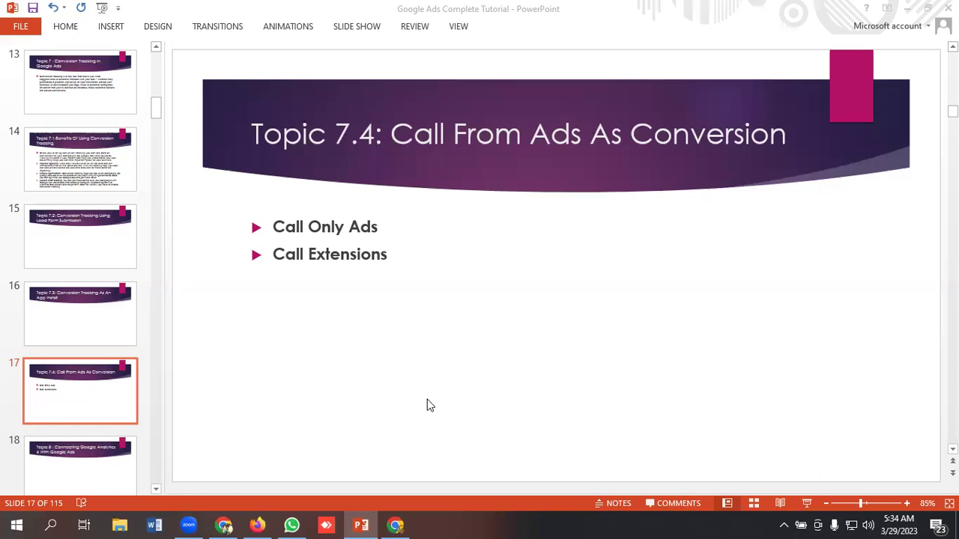
- Switch from the PowerPoint slide to the browser showing Google Ads
click(397, 524)
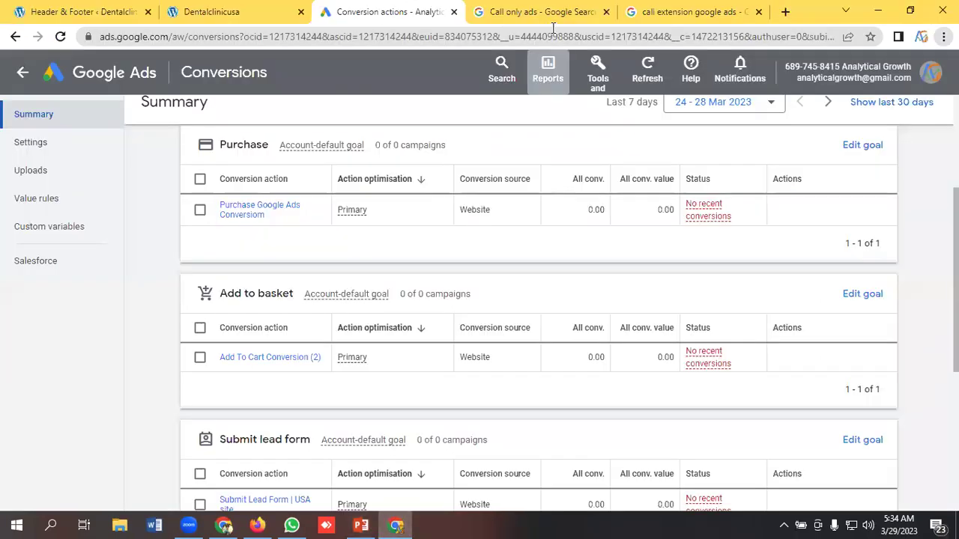
click(554, 12)
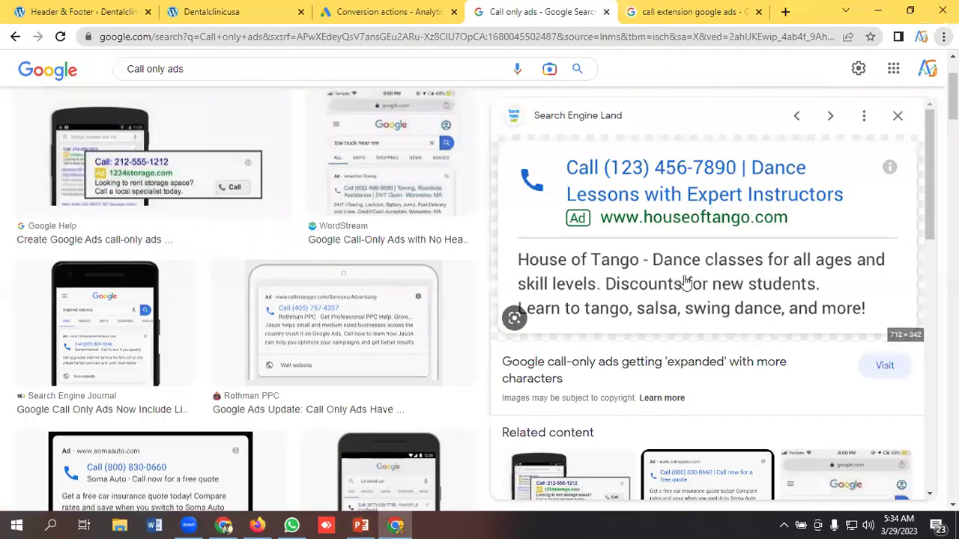
scroll(641, 270, up, 1)
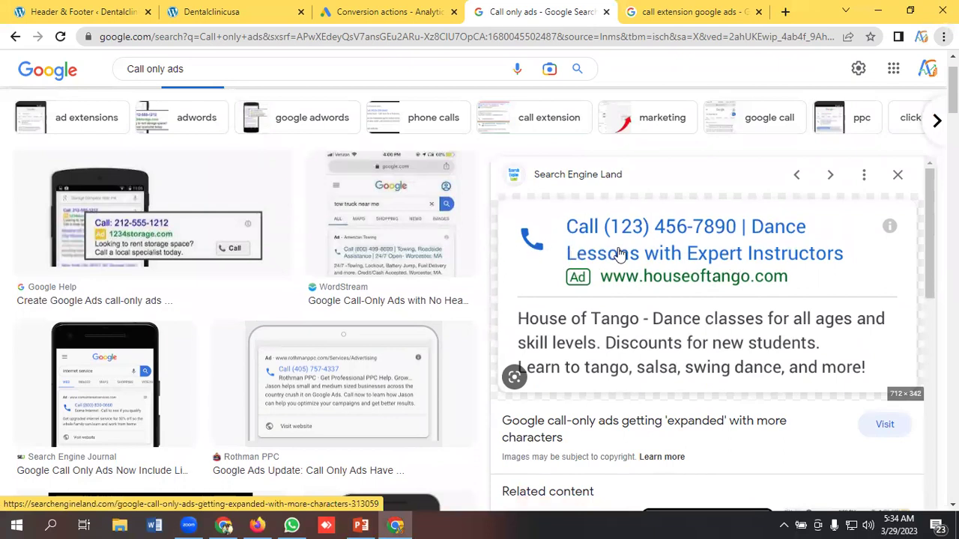
scroll(591, 251, down, 1)
scroll(592, 251, up, 1)
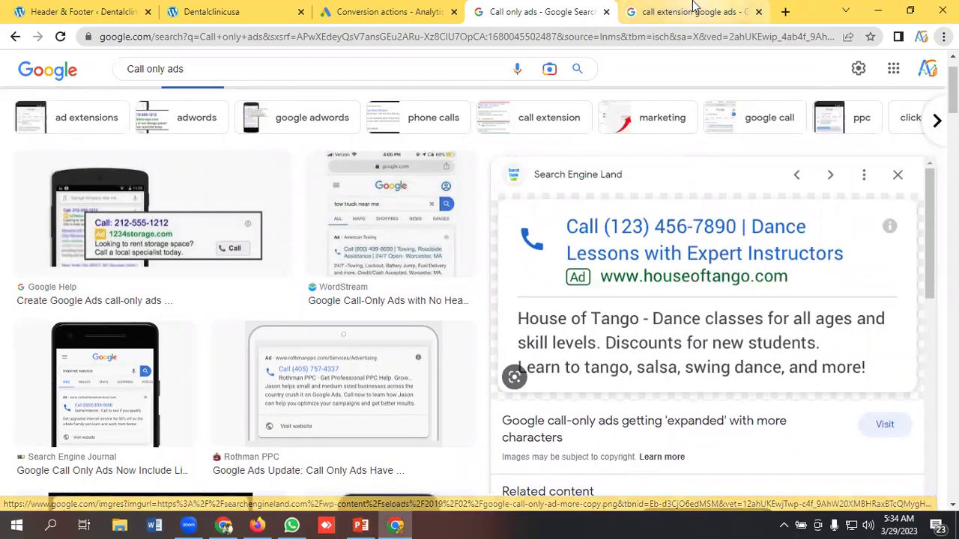
key(ctrl+Tab)
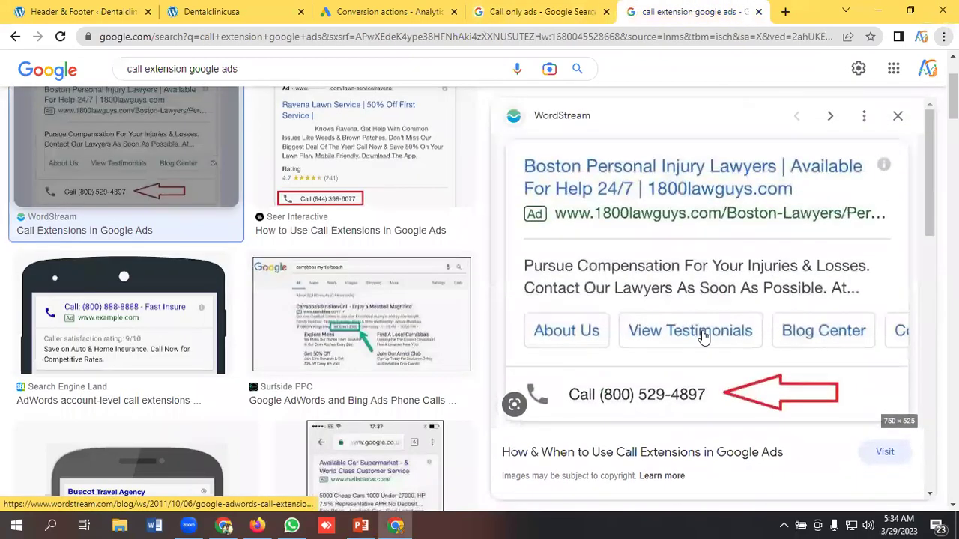
scroll(645, 330, down, 1)
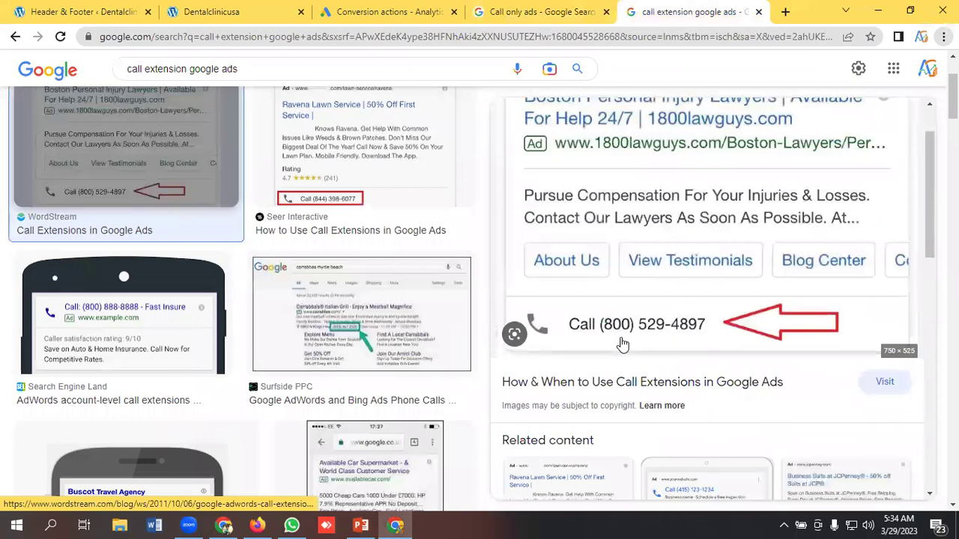
scroll(622, 344, up, 1)
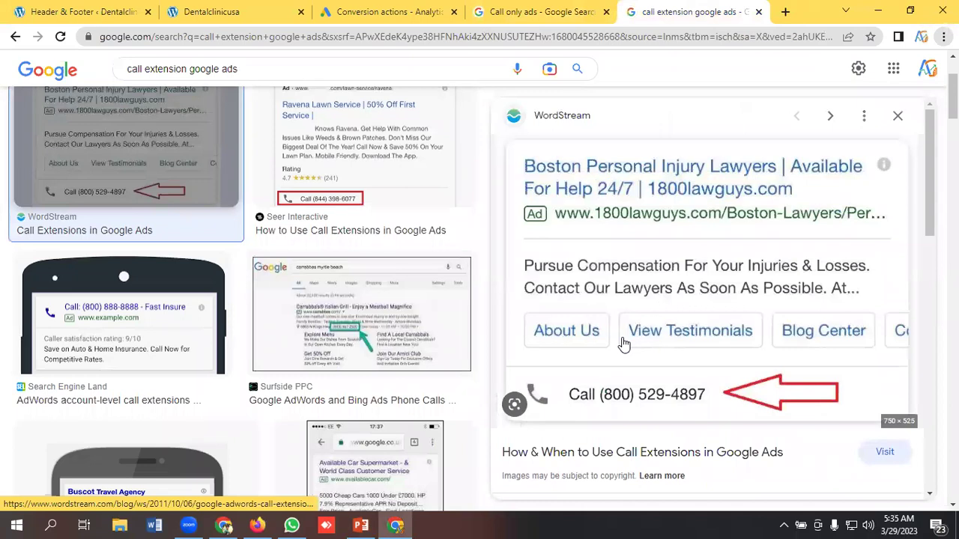
scroll(624, 343, down, 1)
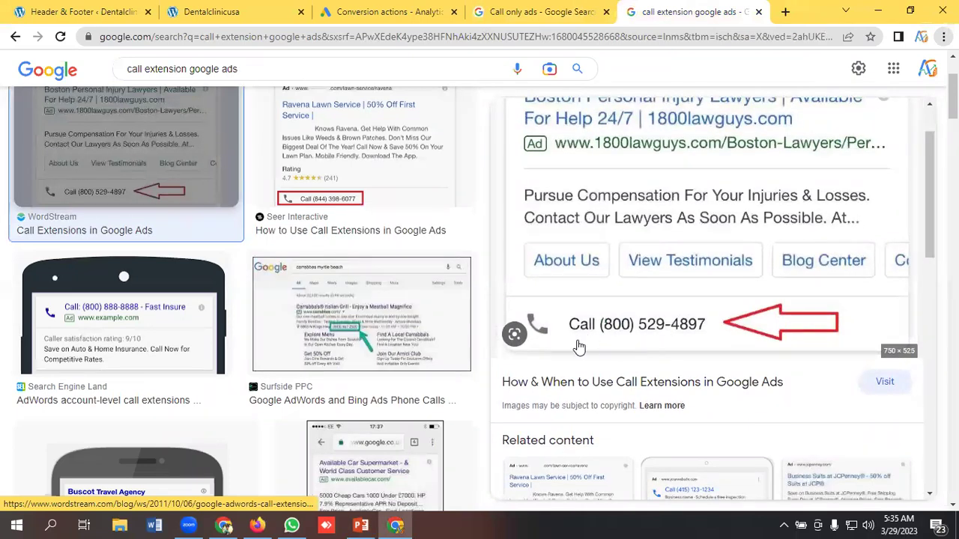
scroll(595, 346, up, 1)
scroll(594, 345, down, 1)
scroll(588, 347, up, 1)
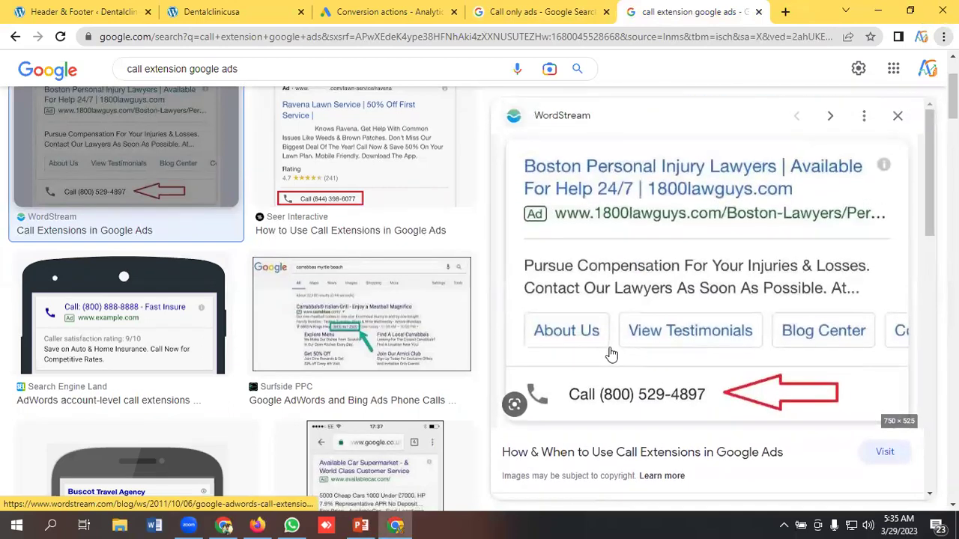
scroll(612, 354, down, 1)
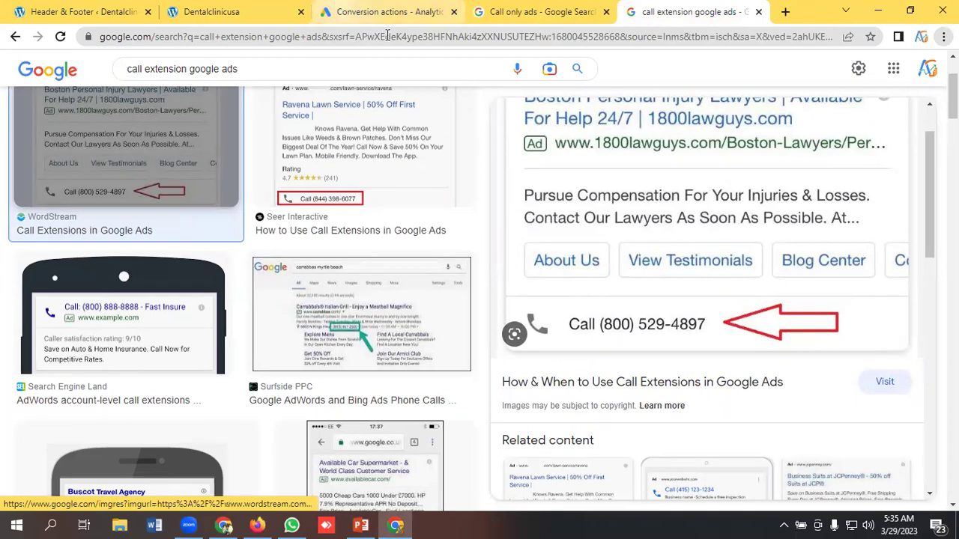
- Go to Tools and settings > Conversions and begin a new conversion action
click(382, 12)
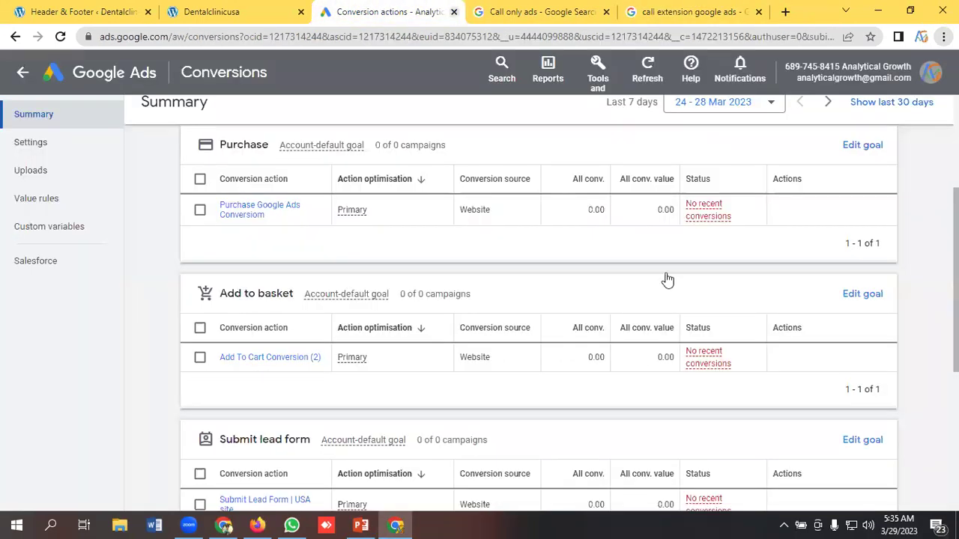
scroll(443, 281, up, 2)
scroll(444, 281, up, 1)
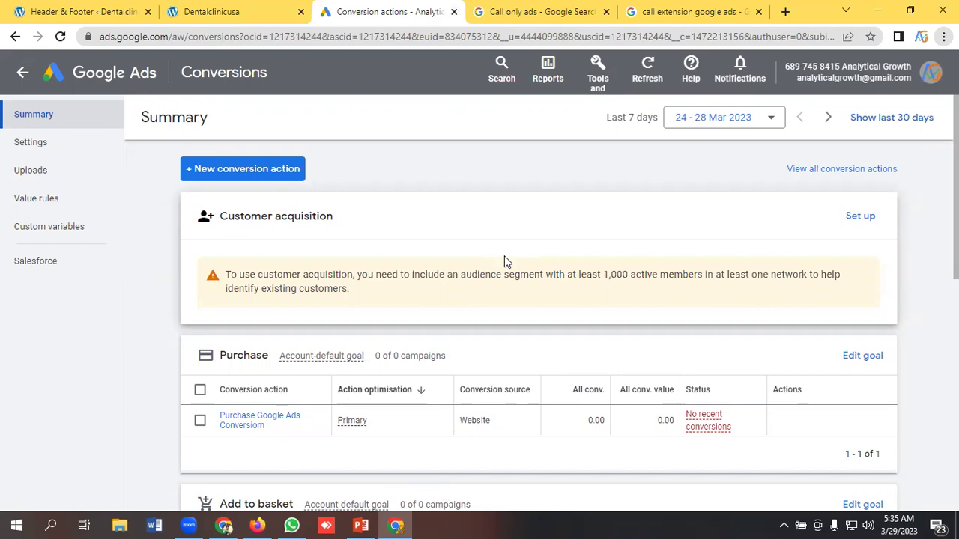
click(606, 102)
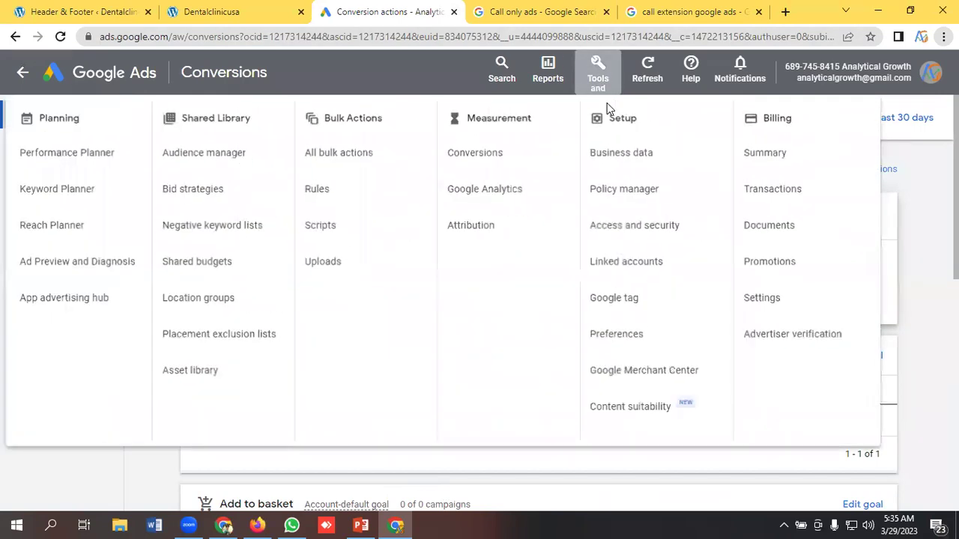
click(465, 157)
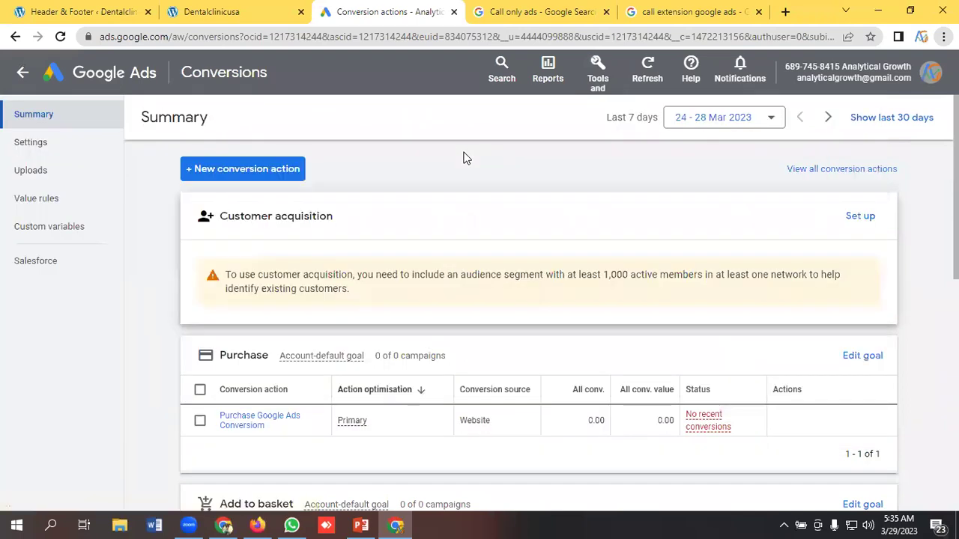
click(251, 173)
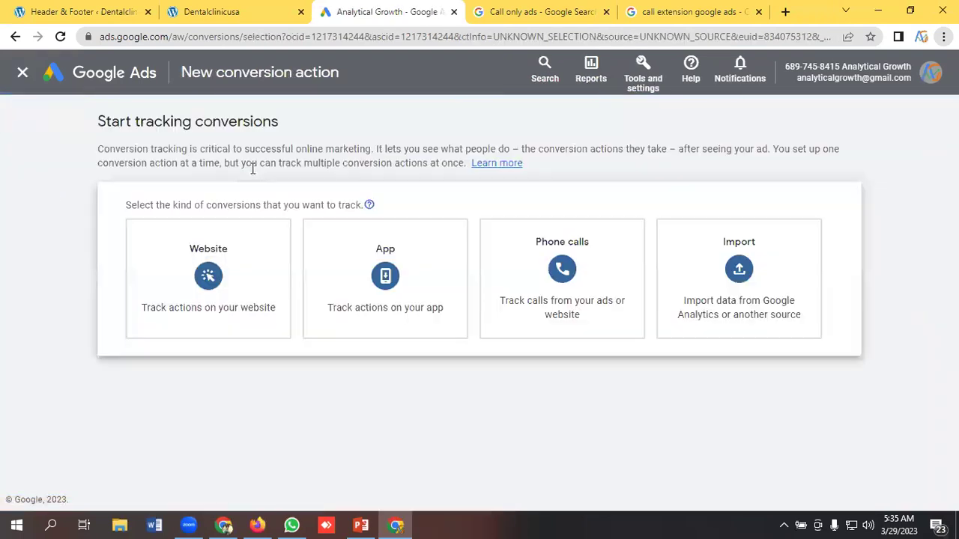
- Track Phone calls from ads using call extensions or call-only ads, then continue
click(544, 267)
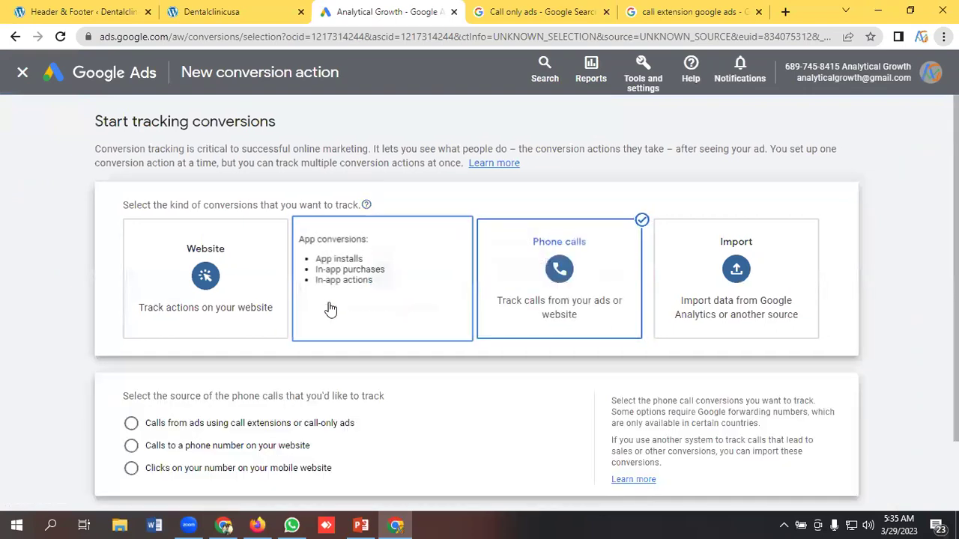
scroll(327, 306, down, 1)
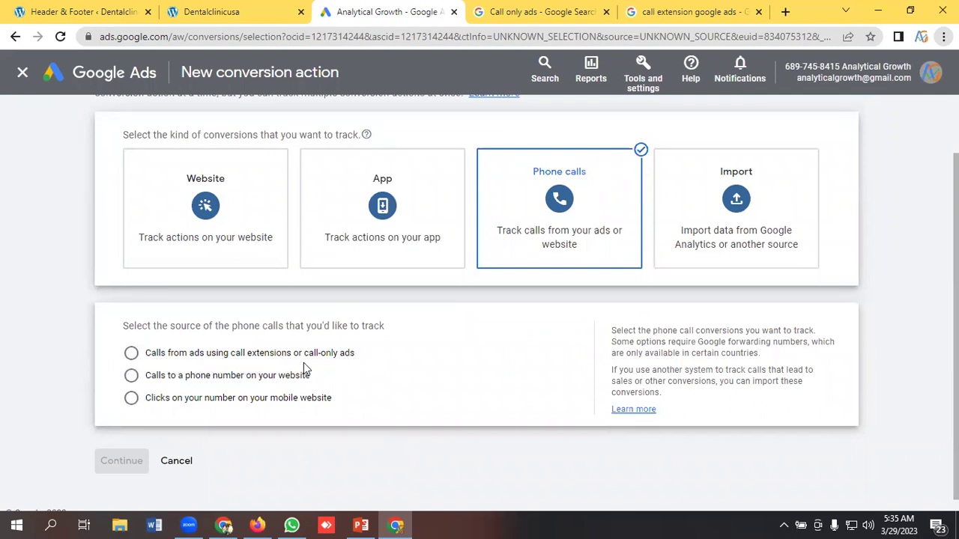
click(131, 357)
click(119, 447)
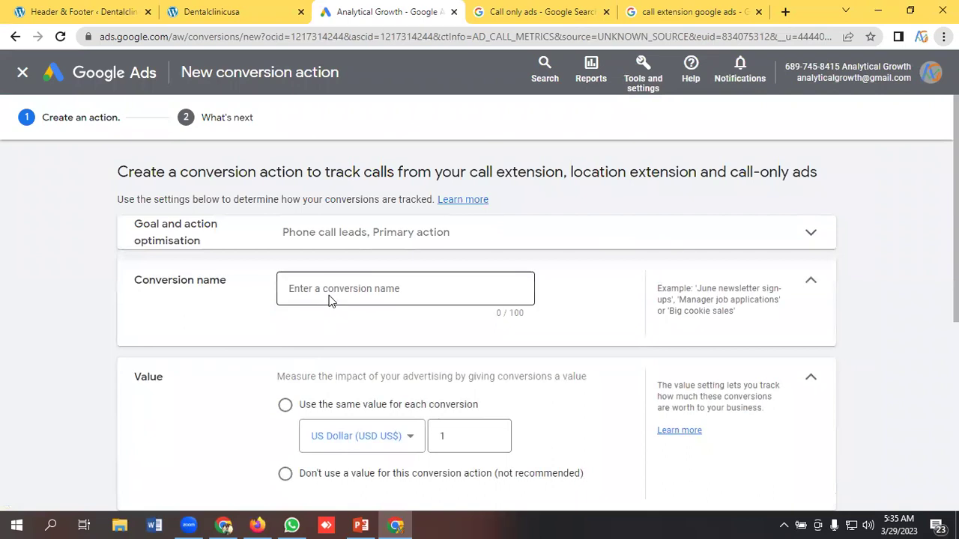
click(328, 292)
- Name the conversion 'Call From Ads Conversion' and set it to use no value
text(C)
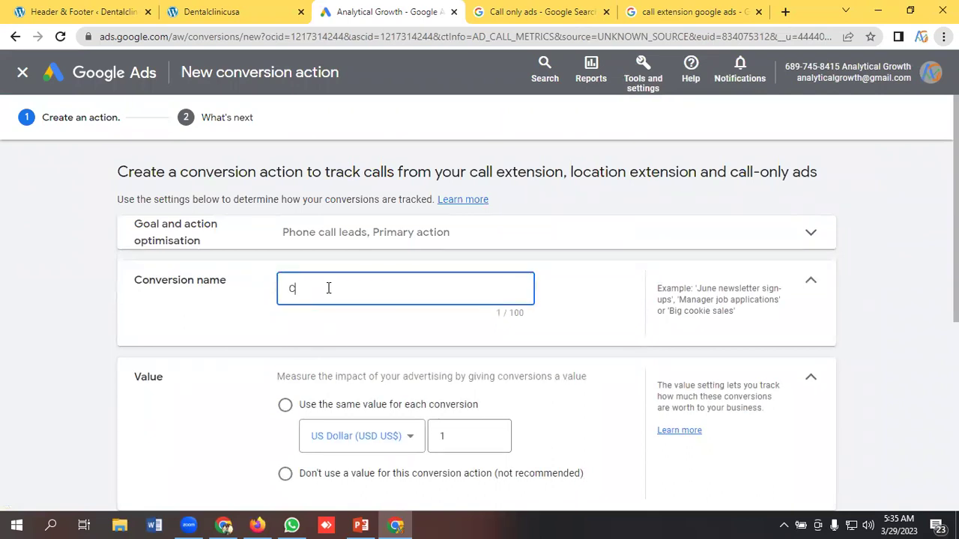
text(all F)
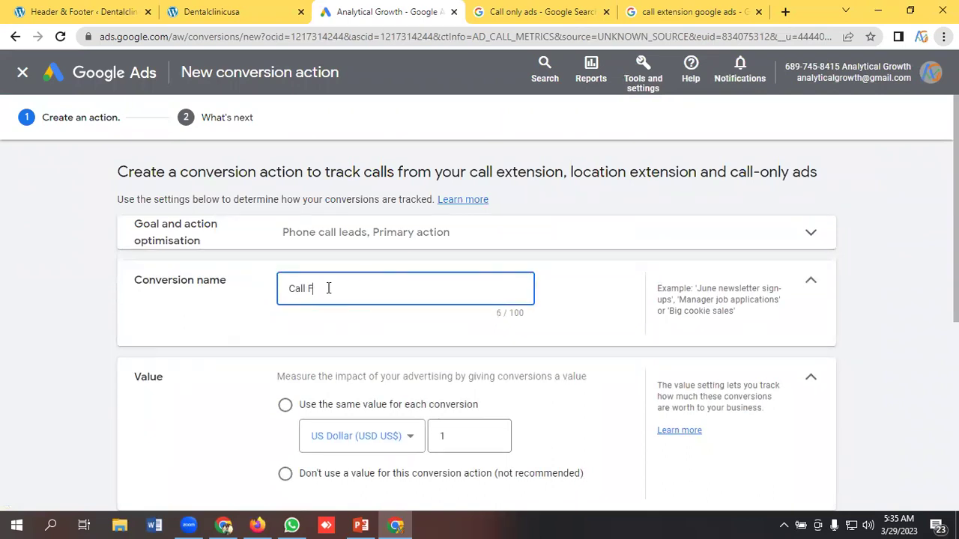
text(rom Ads Conversion)
scroll(168, 341, down, 1)
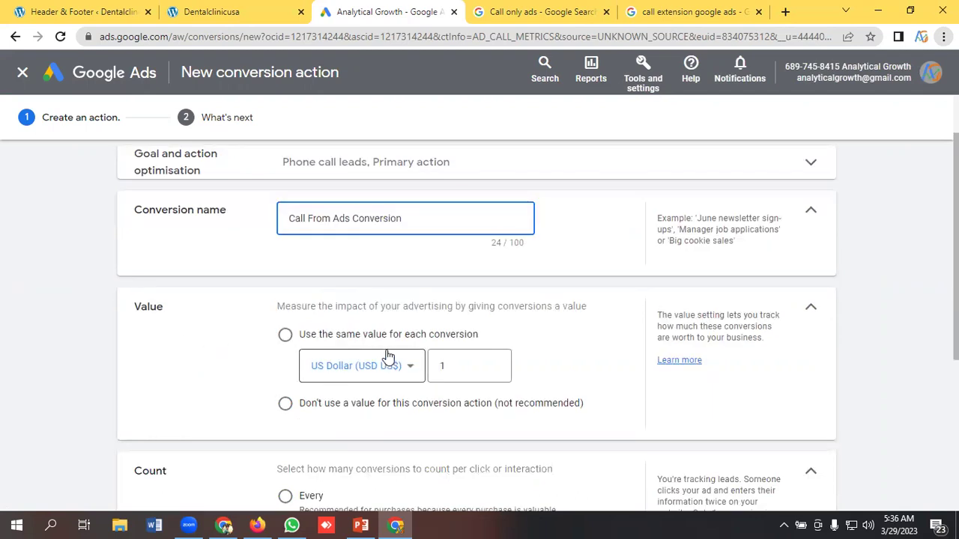
scroll(388, 356, down, 1)
click(286, 334)
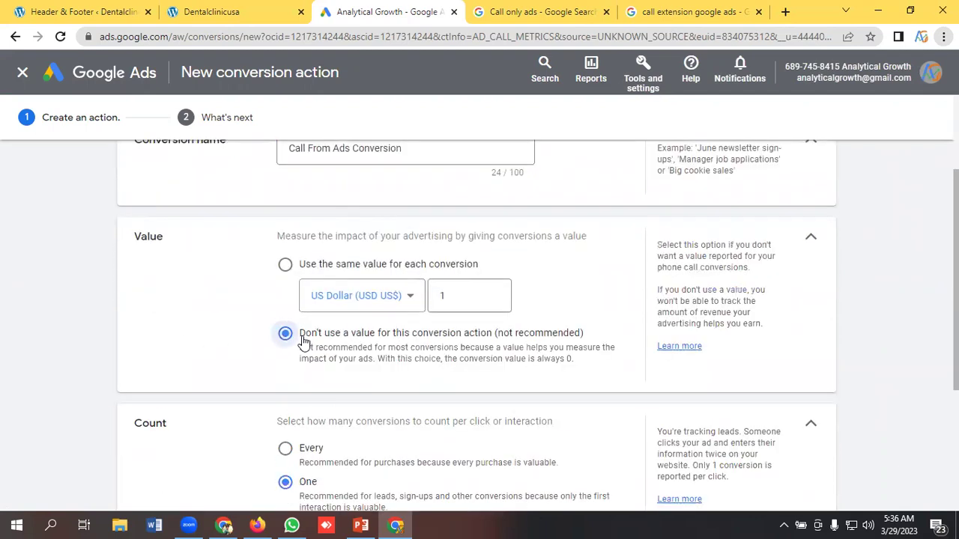
- Expand the Call length setting, which shows a 60-second minimum
scroll(303, 341, down, 2)
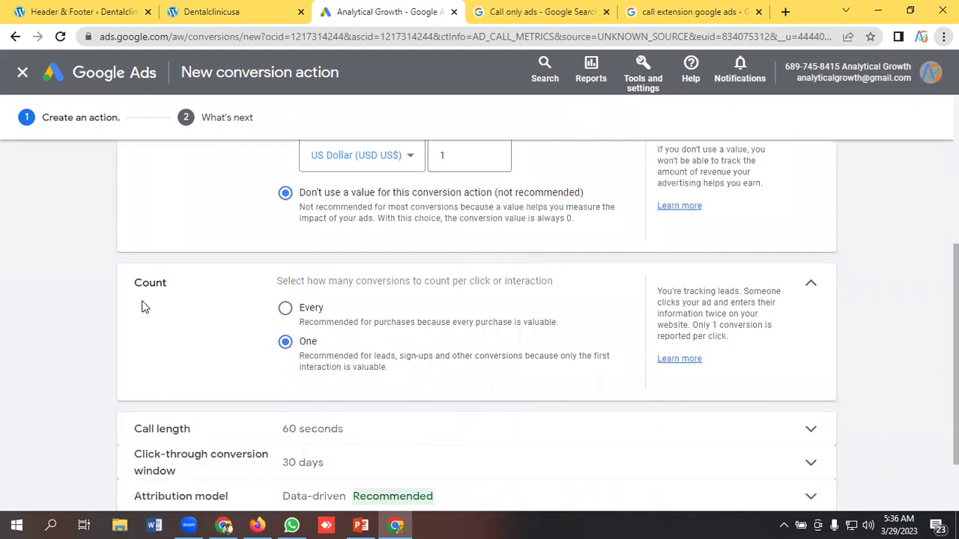
scroll(366, 356, down, 1)
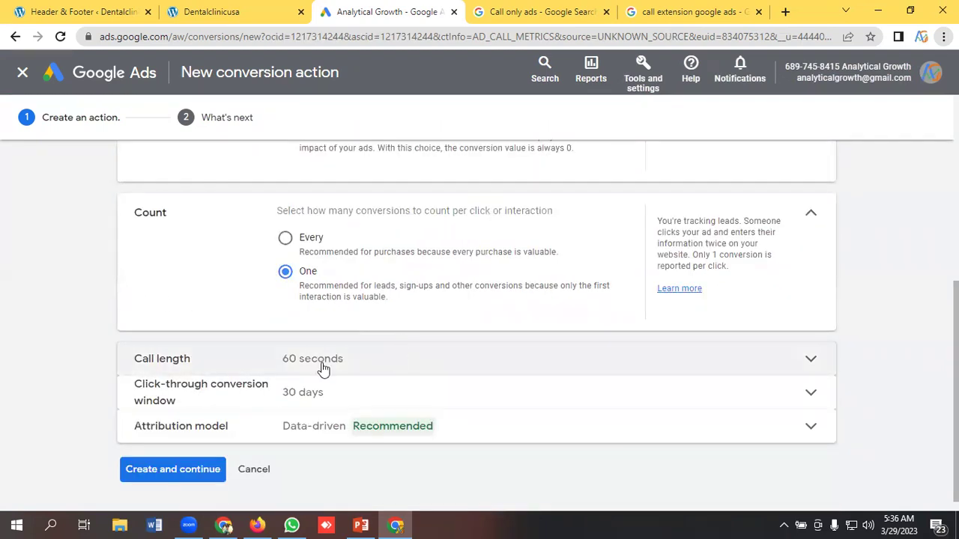
scroll(330, 363, down, 1)
click(328, 346)
scroll(334, 362, down, 1)
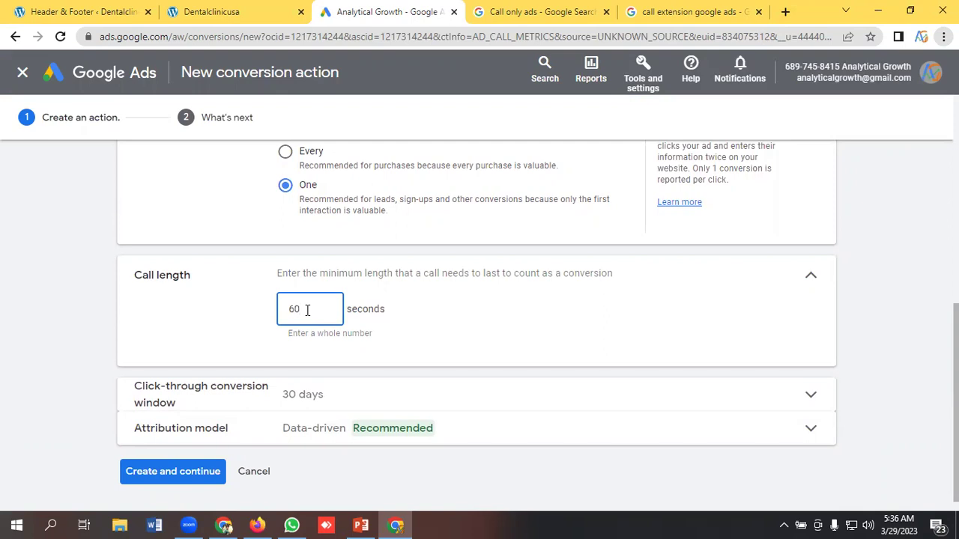
- Change the minimum call length from 60 to 30 seconds
drag(307, 310, 277, 315)
key(BackSpace)
text(30)
click(445, 318)
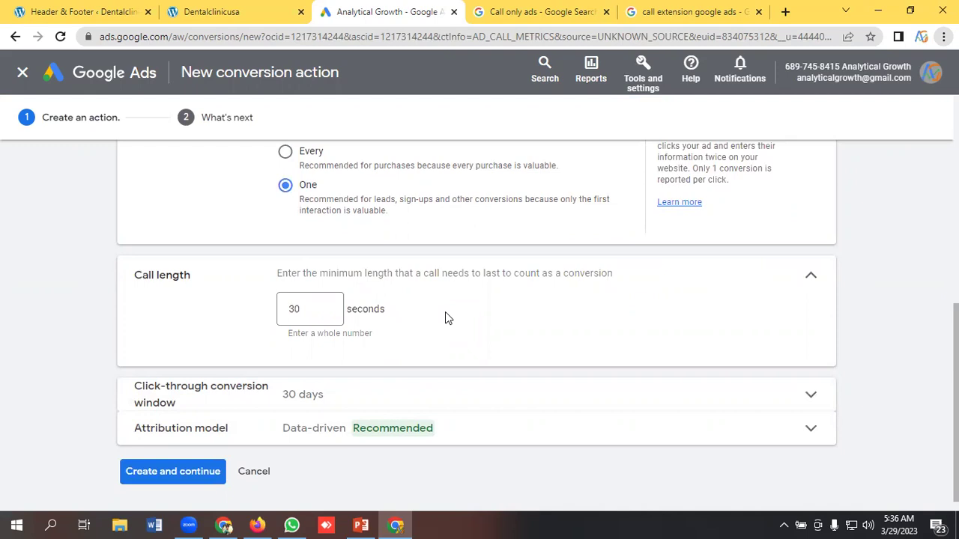
scroll(442, 330, down, 1)
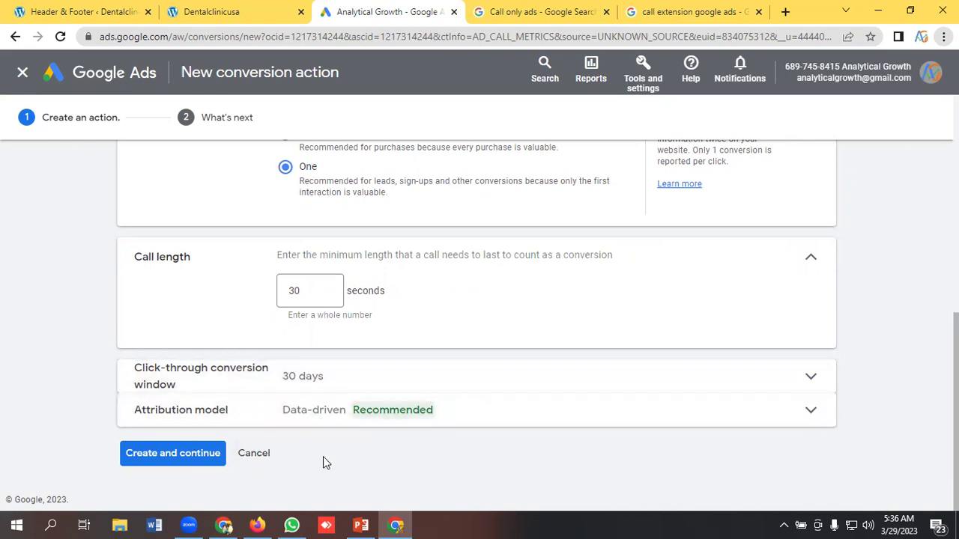
- Create the Call From Ads Conversion action and finish the What's next page
click(169, 452)
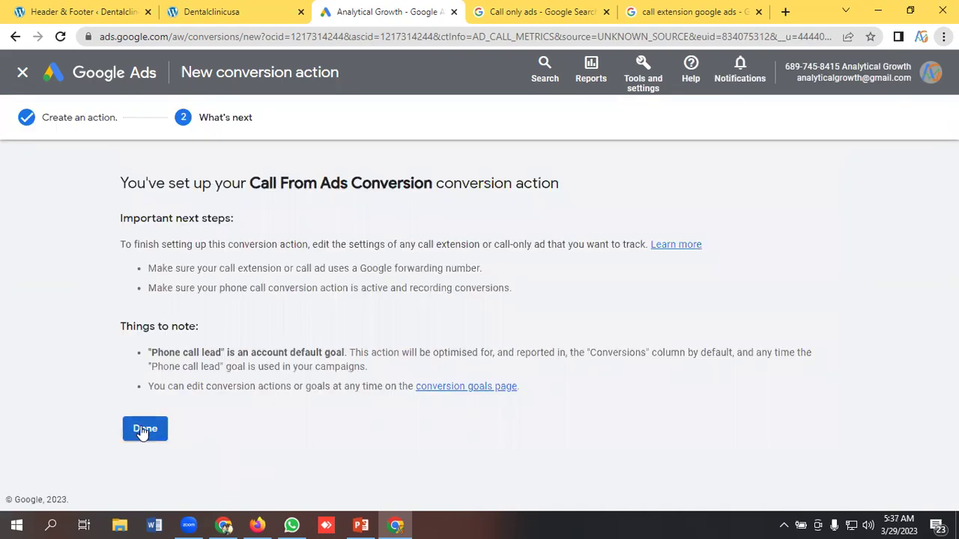
click(140, 429)
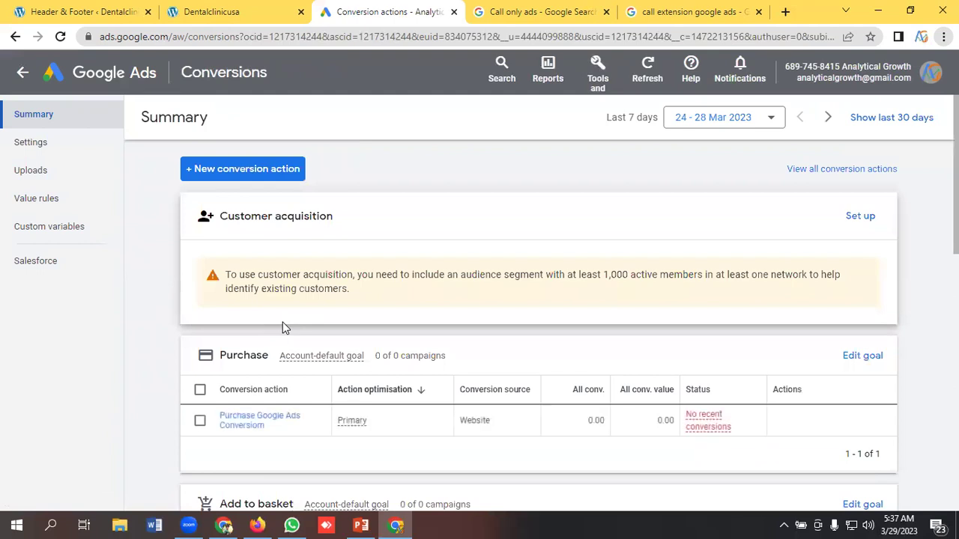
- Scroll down the Conversions summary to the Phone call lead goal listing Call From Ads Conversion
scroll(284, 327, down, 5)
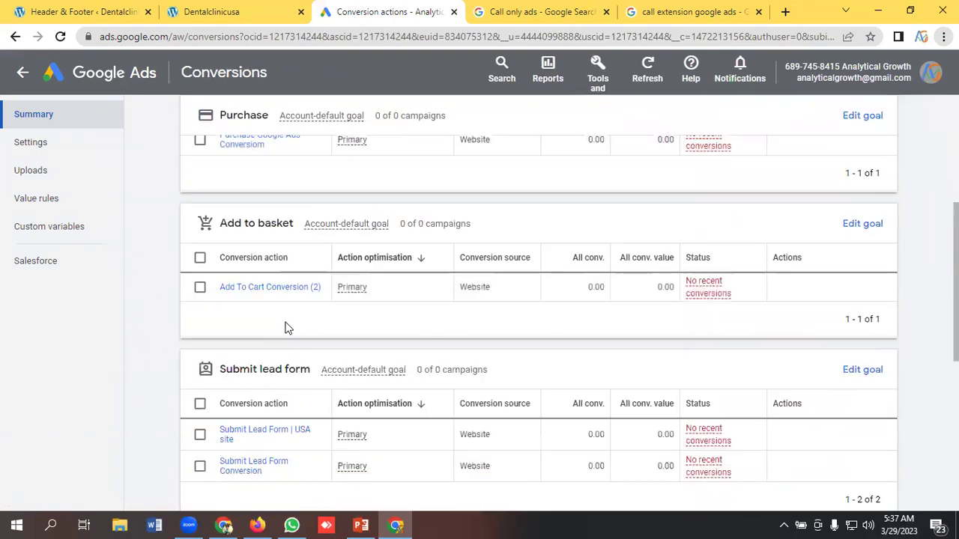
scroll(285, 328, down, 1)
scroll(265, 445, down, 1)
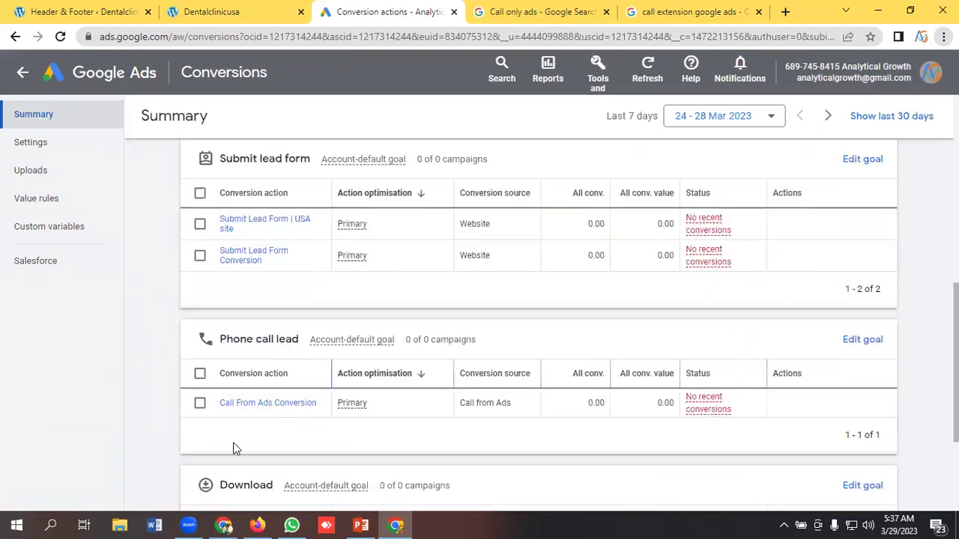